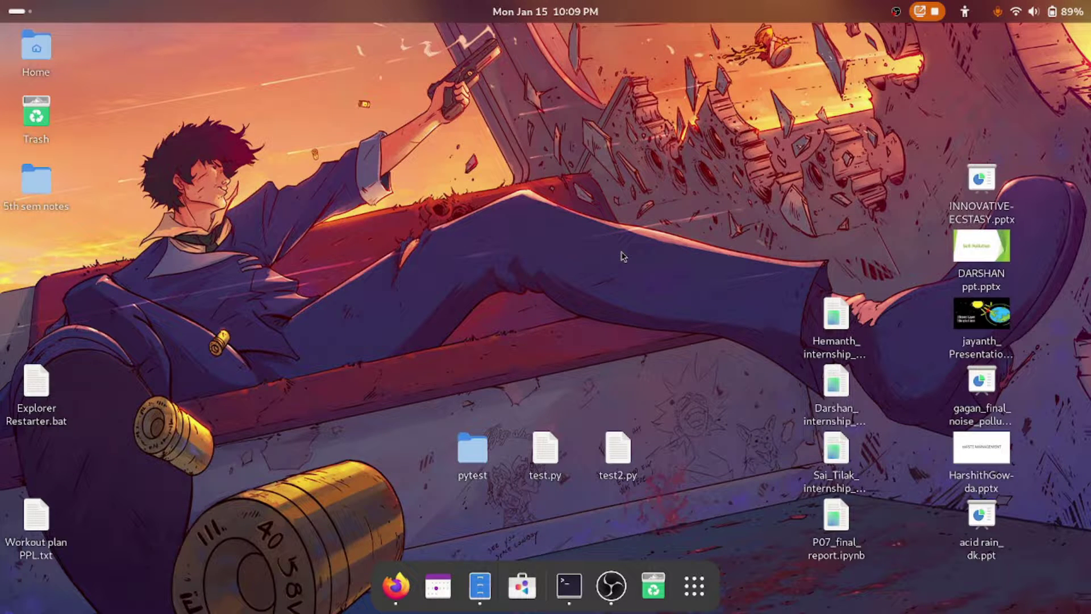
Browse both pages of the unsorted app grid, then bring up the terminal showing neofetch output
left_click(694, 585)
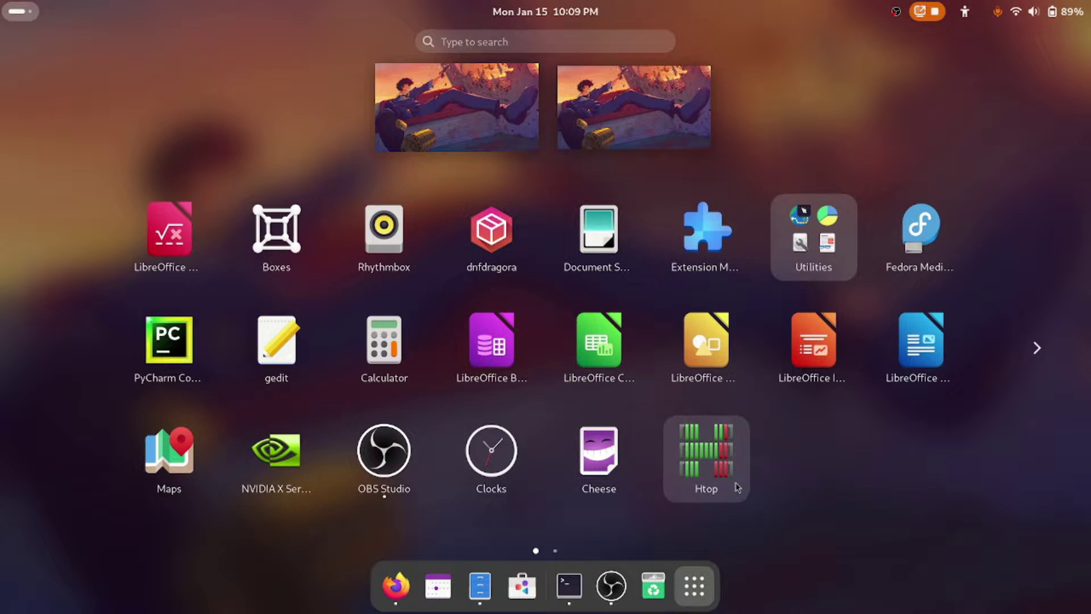
scroll(792, 305, "down", 1)
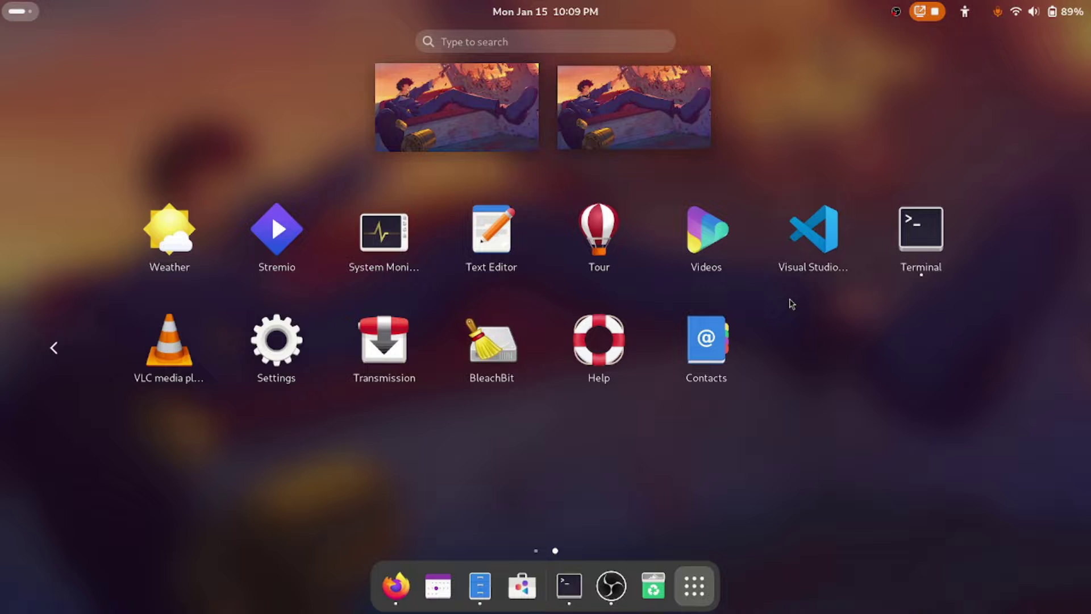
scroll(791, 304, "up", 1)
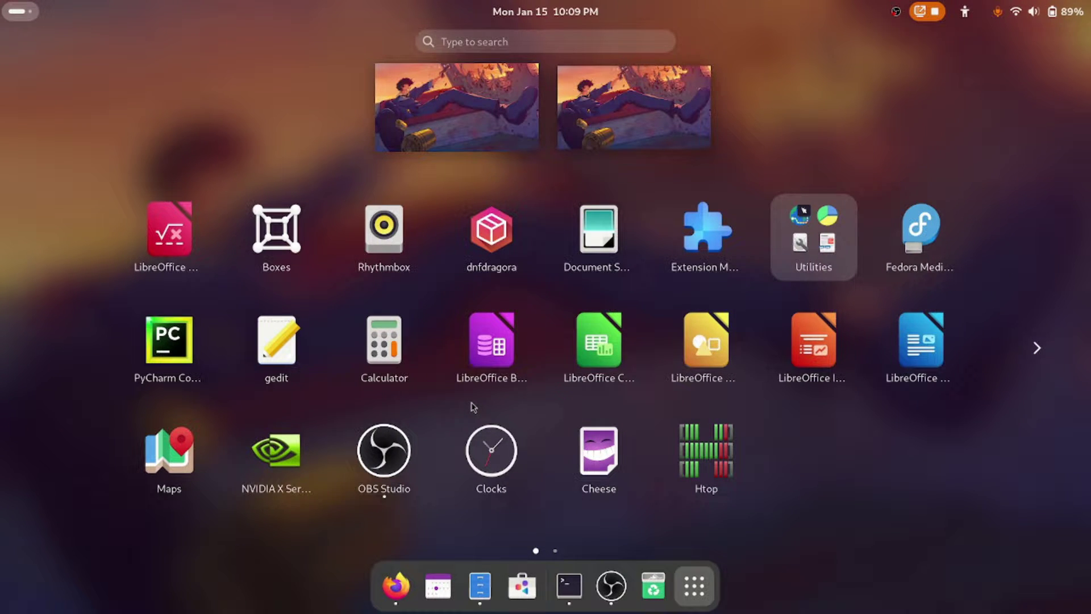
scroll(471, 407, "down", 1)
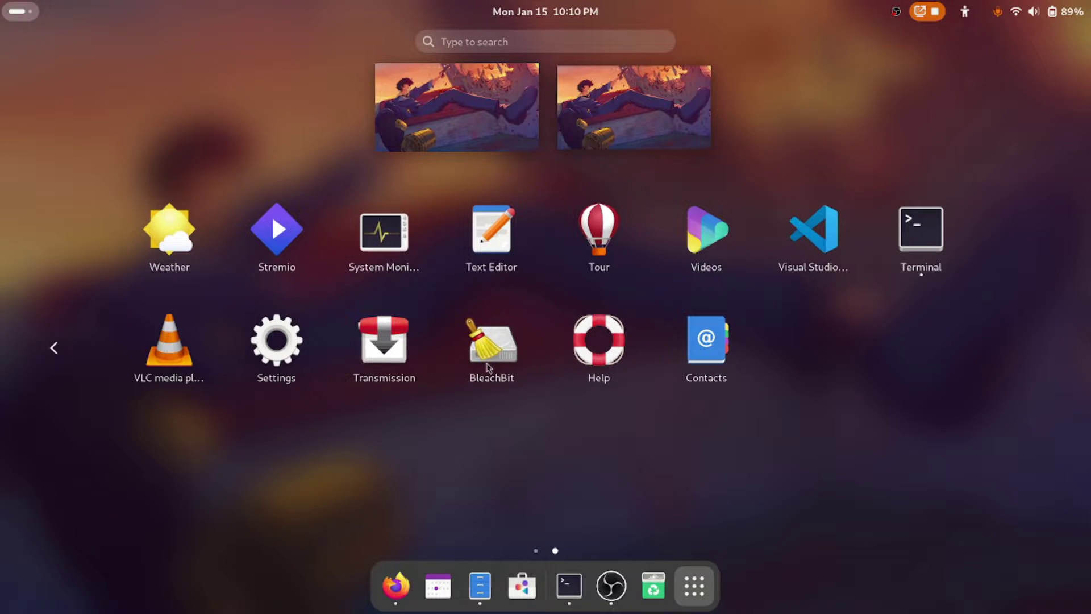
scroll(506, 341, "up", 1)
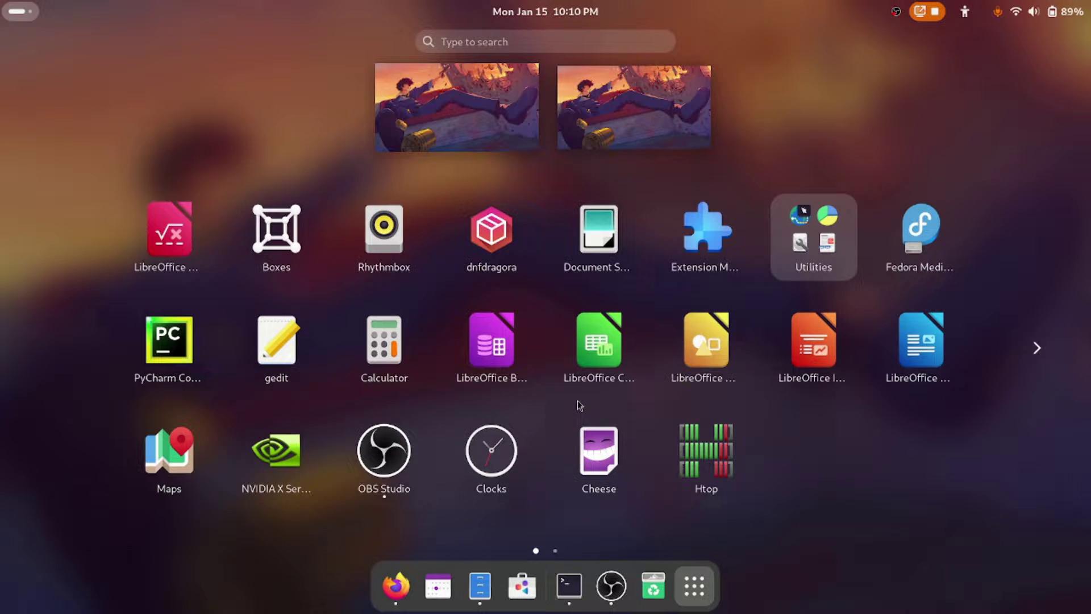
left_click(695, 586)
left_click(568, 585)
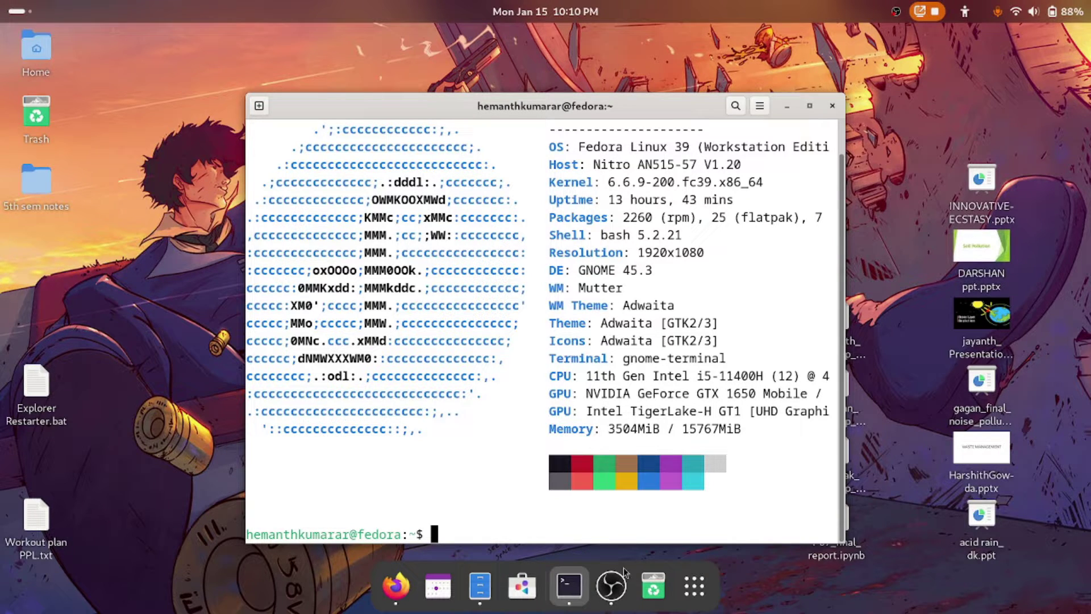
left_click(694, 585)
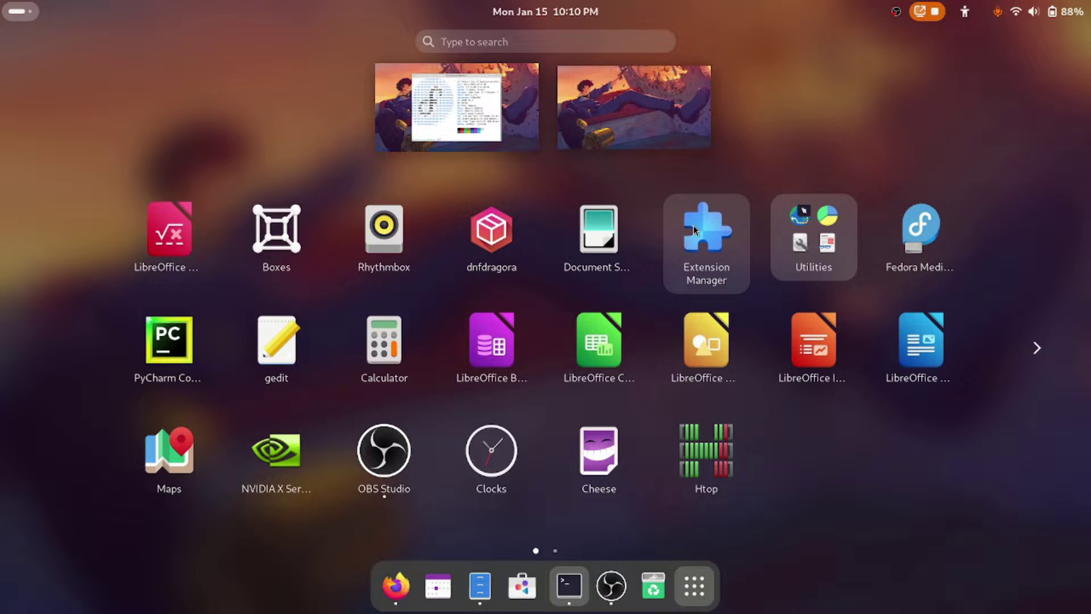
key("super")
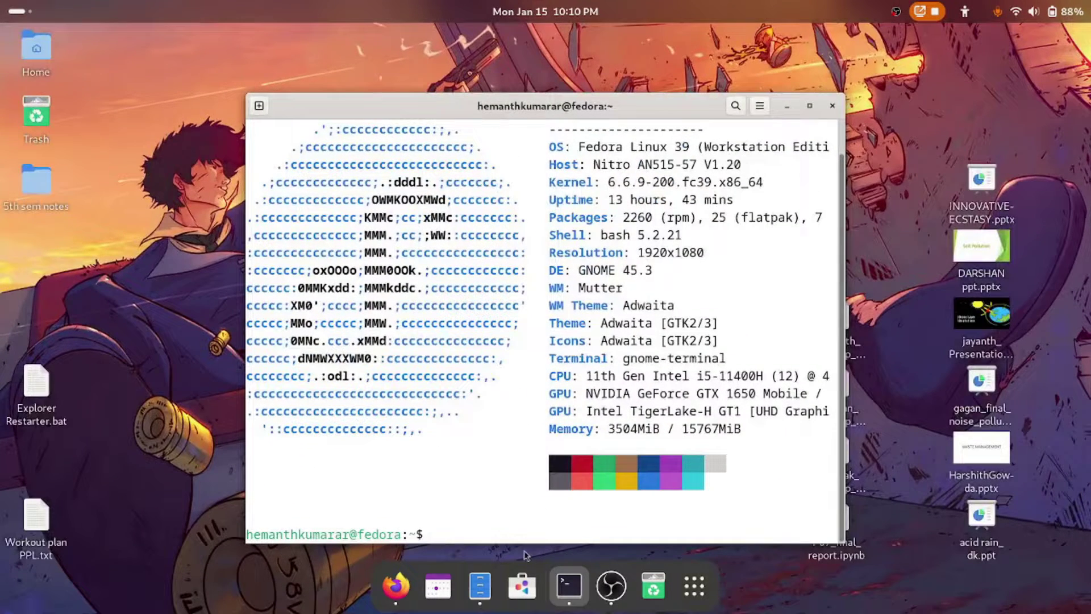
On Flathub's Extension Manager page, view the enlarged screenshot and close it
left_click(393, 586)
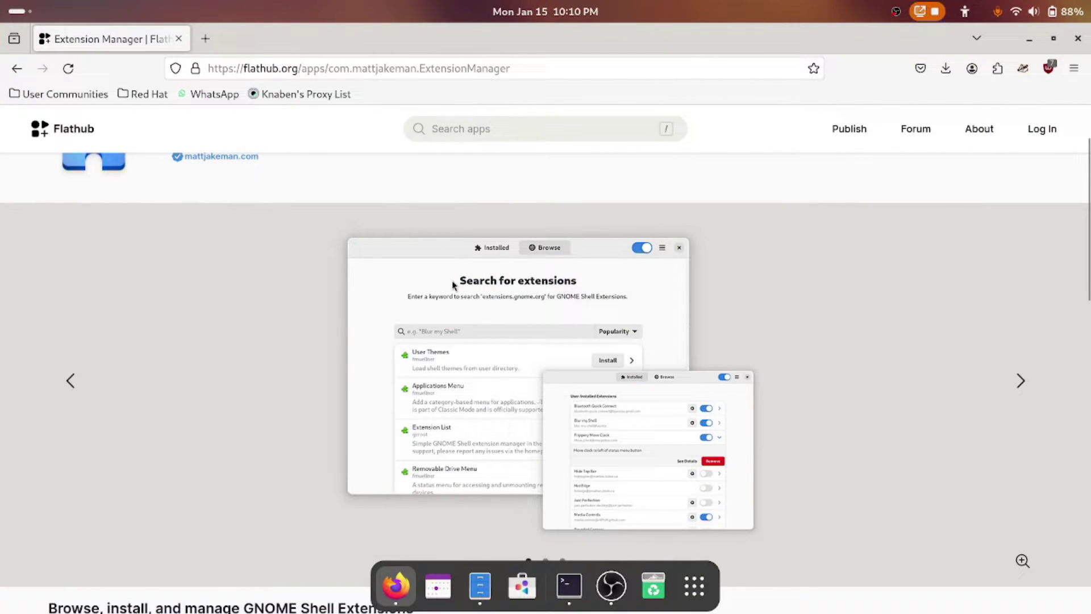
left_click_drag(520, 71, 206, 70)
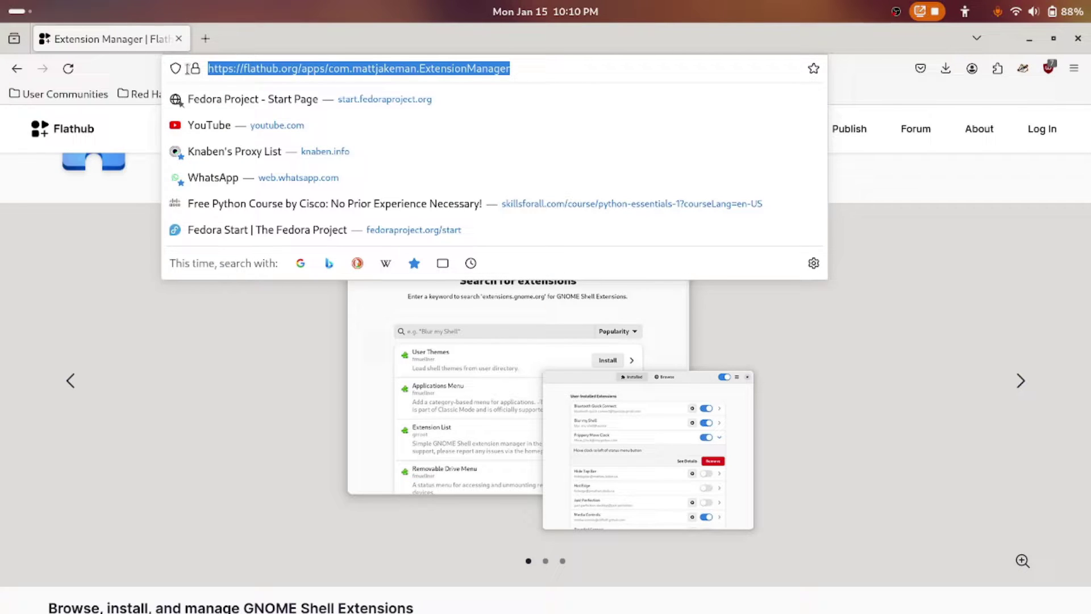
left_click(253, 405)
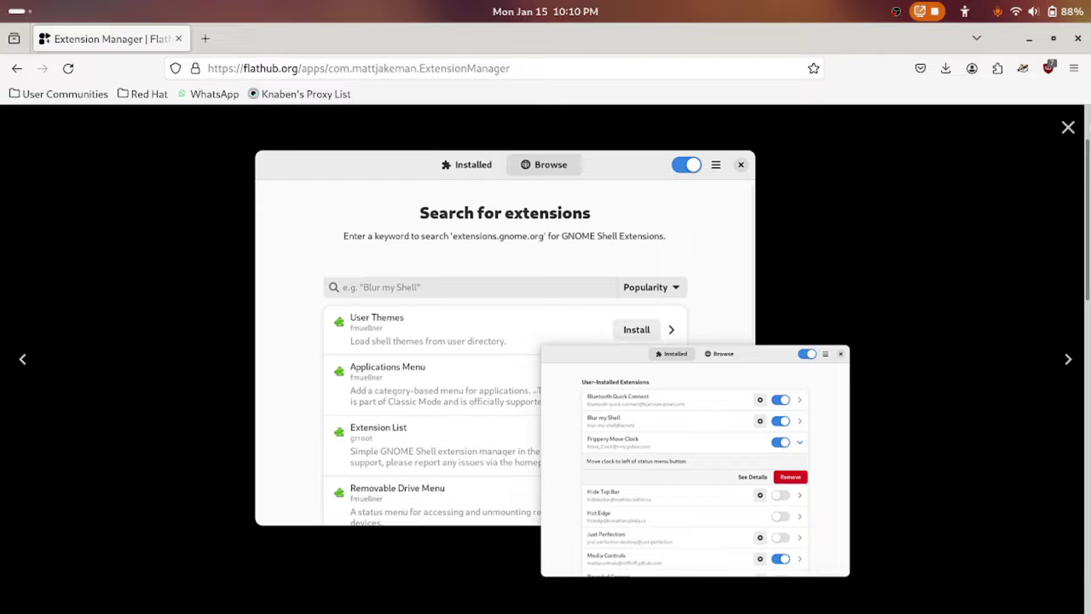
left_click(1063, 128)
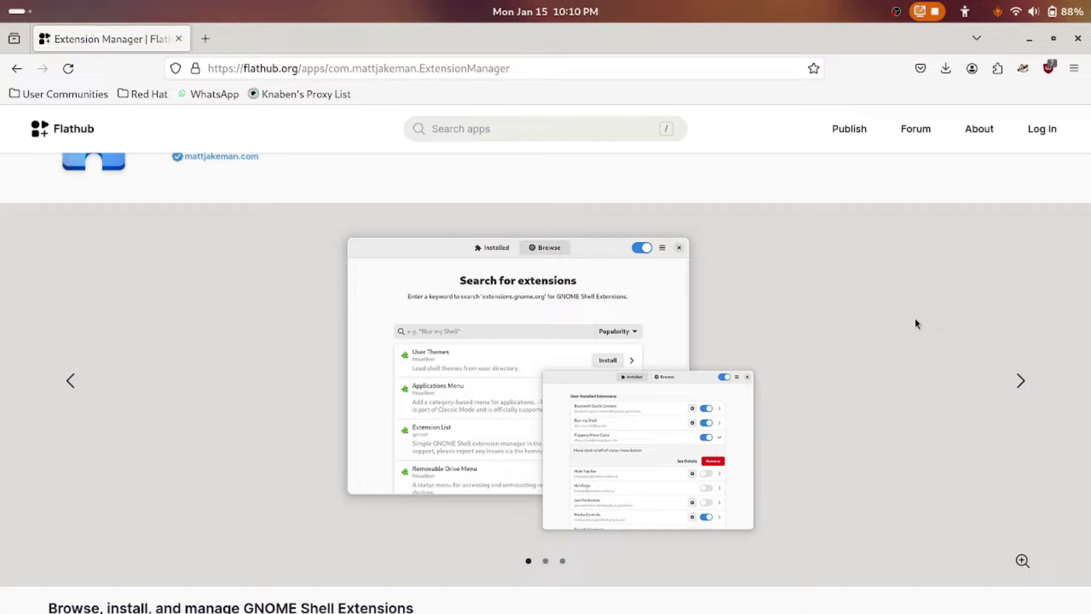
scroll(916, 319, "up", 2)
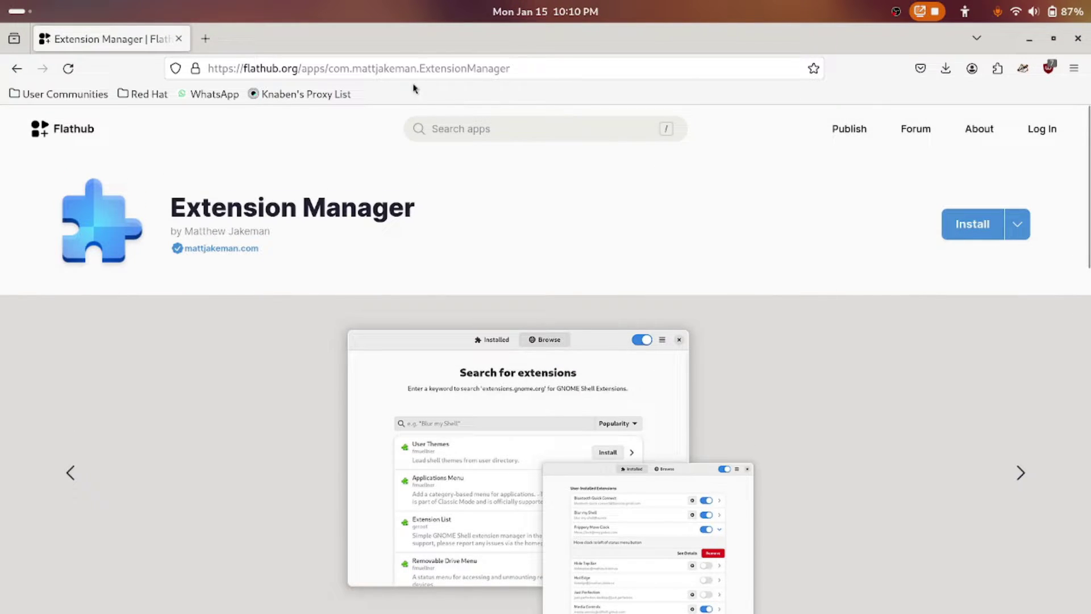
Copy the flatpak install command from the Install dropdown's manual instructions
left_click(975, 221)
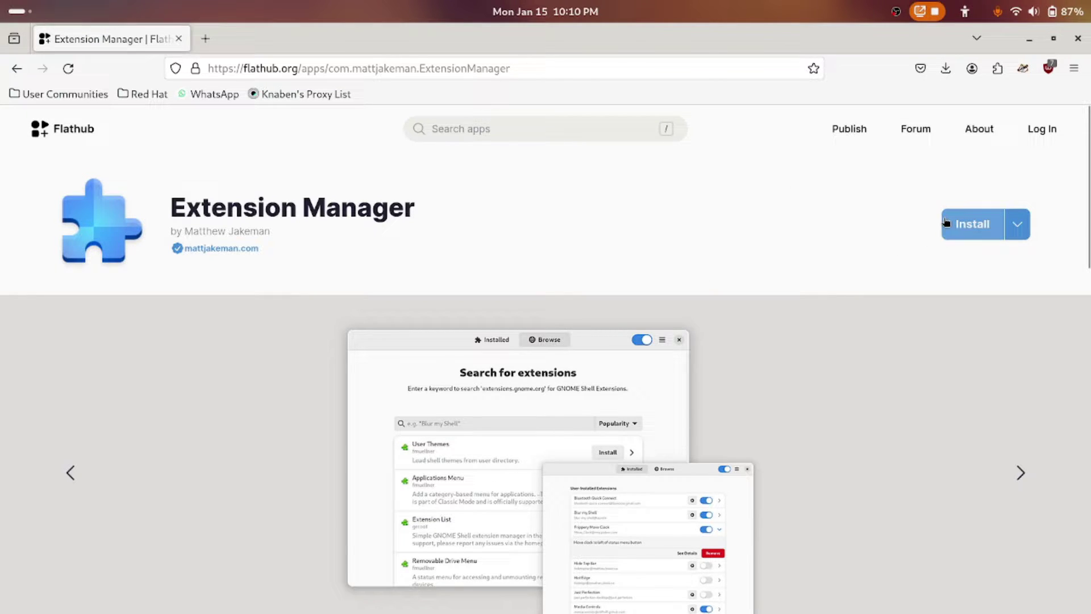
left_click(1019, 227)
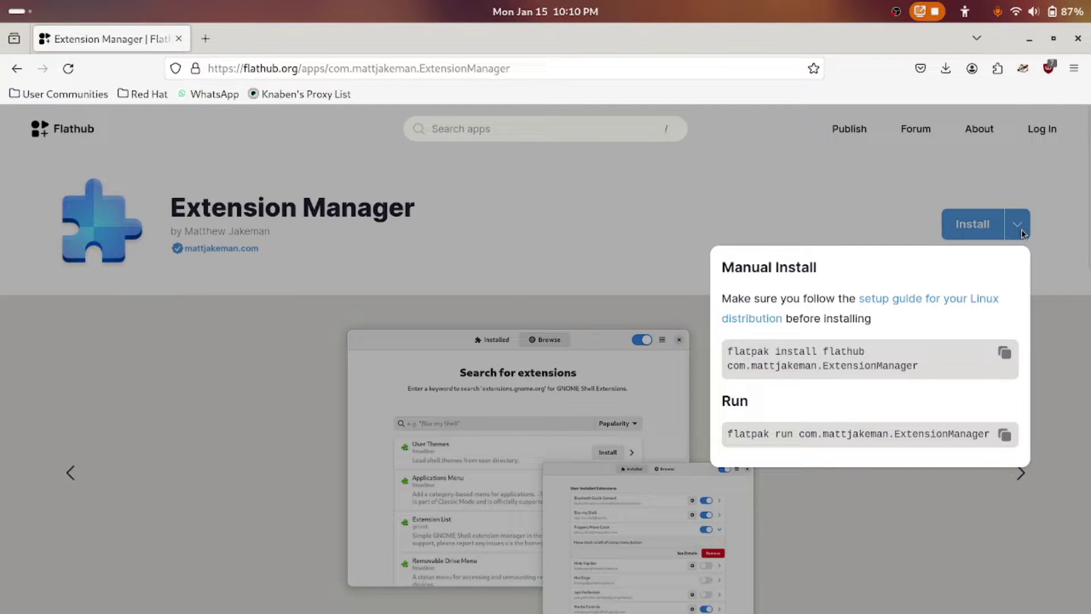
left_click(1004, 353)
left_click(1004, 353)
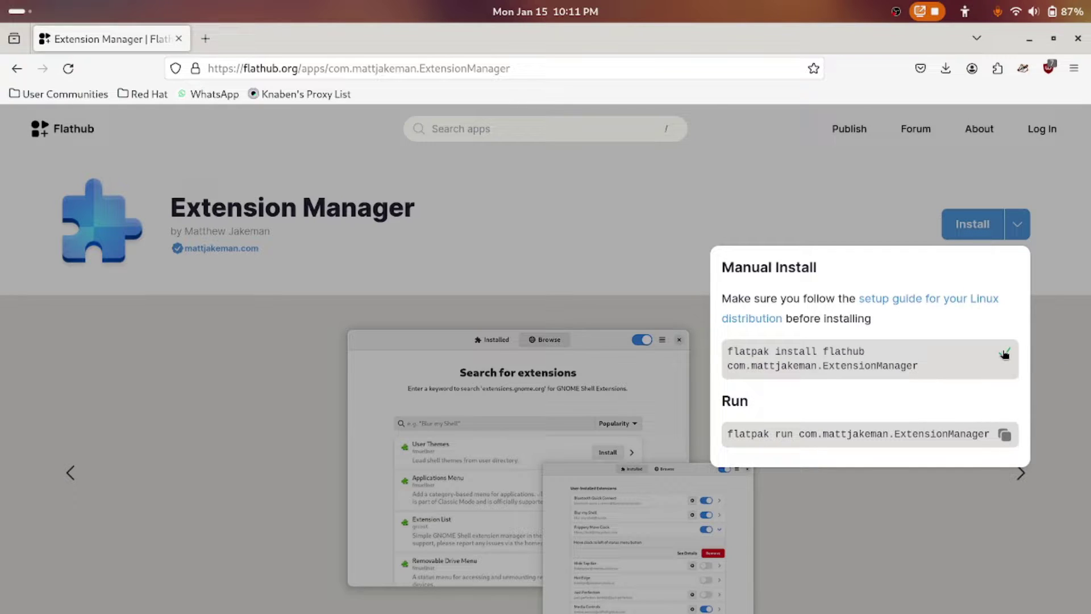
Paste the copied flatpak install command at the terminal prompt
left_click(623, 263)
left_click(575, 601)
right_click(530, 526)
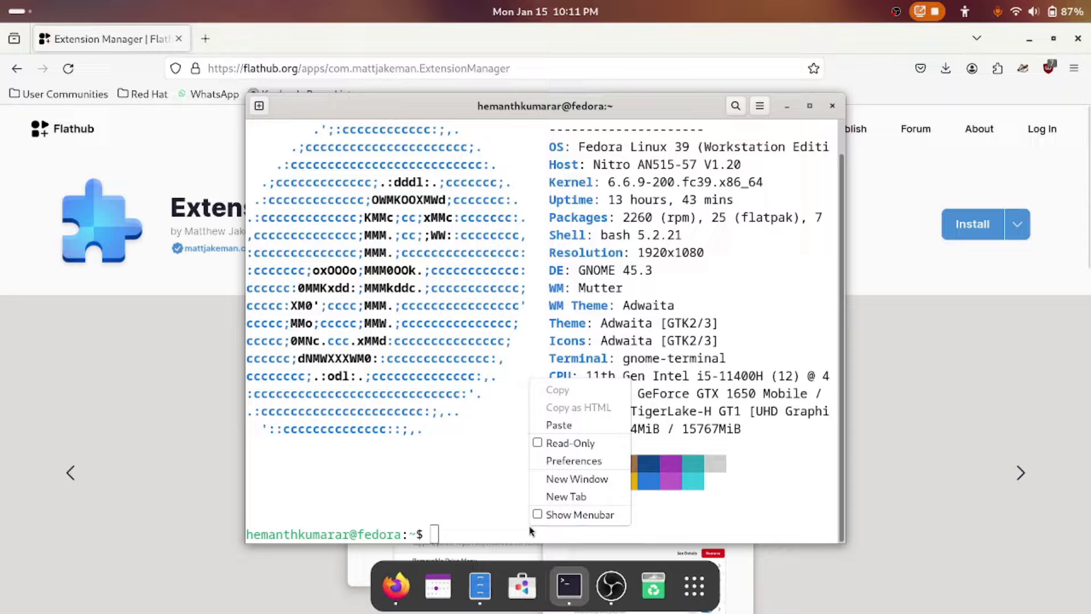
left_click(571, 431)
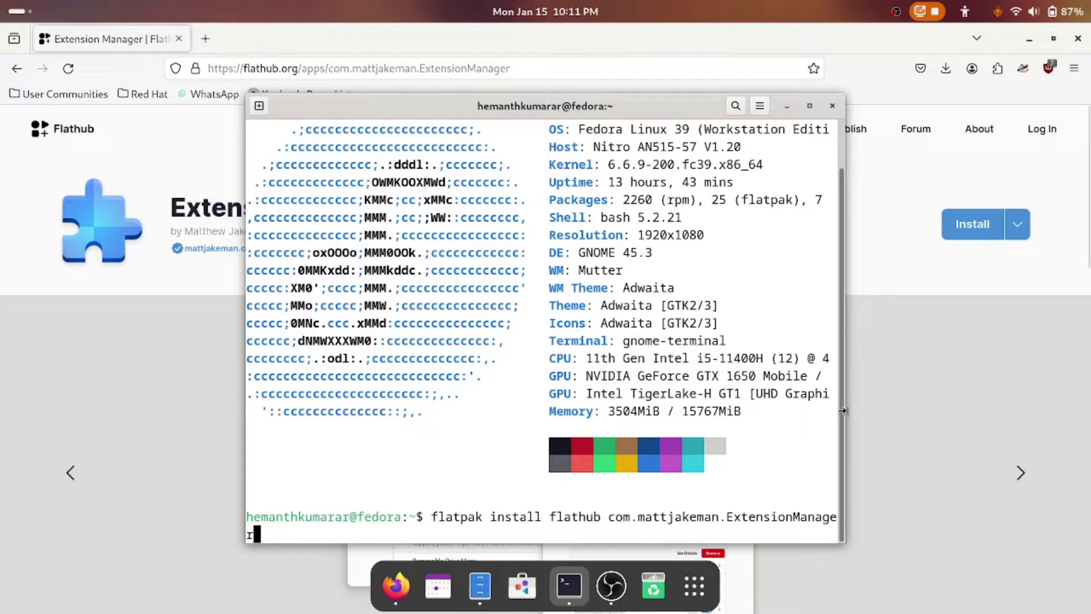
Widen the terminal and run the install, which reports Extension Manager is already installed
left_click_drag(847, 430, 909, 441)
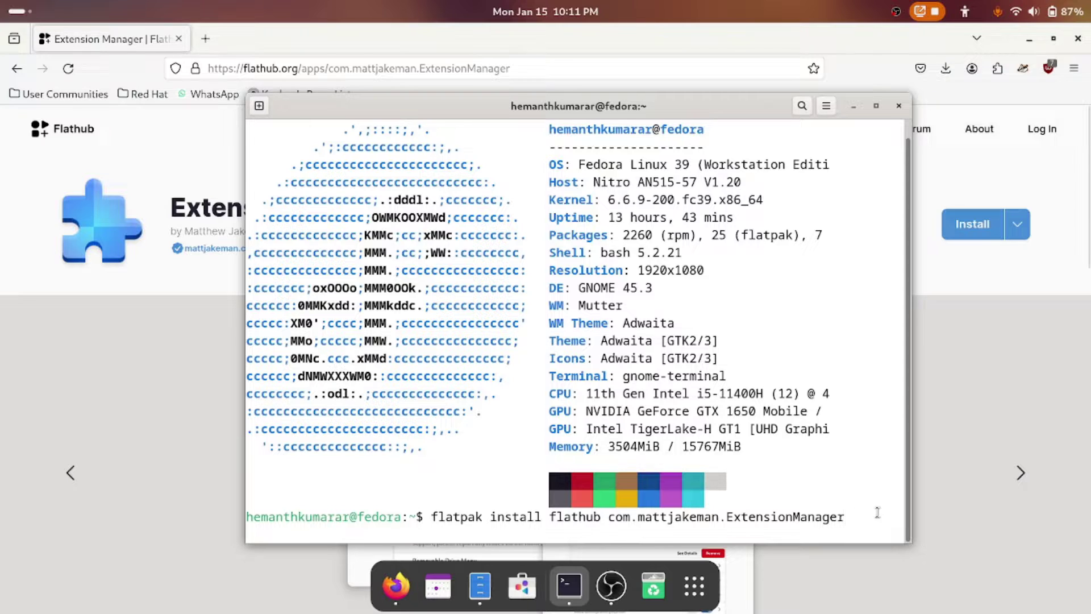
key("Return")
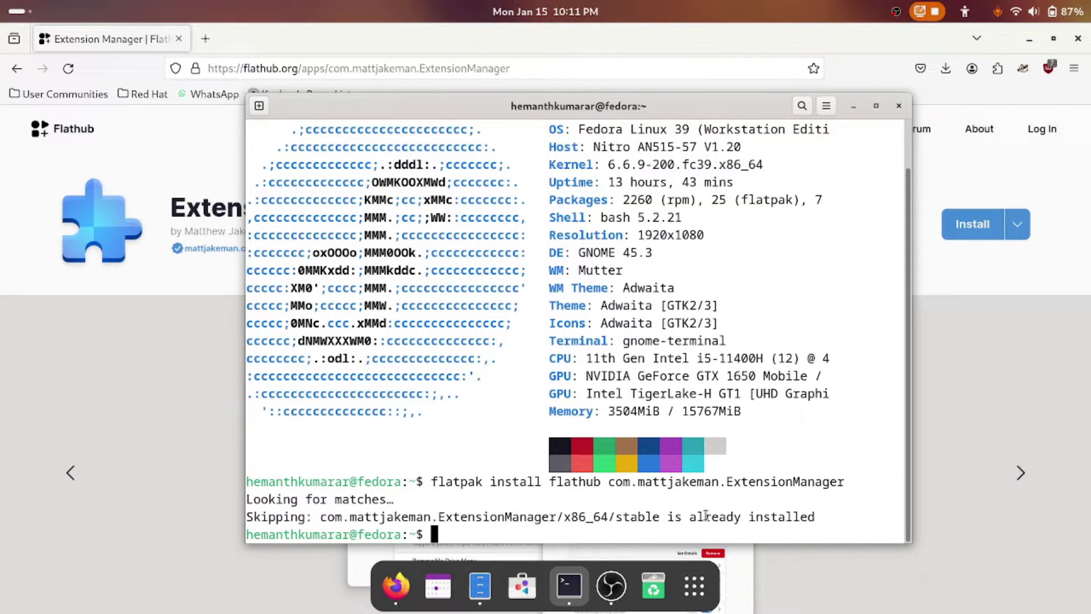
left_click_drag(669, 517, 823, 517)
left_click(869, 458)
Copy the flatpak run command from Flathub's manual install instructions
left_click(1006, 343)
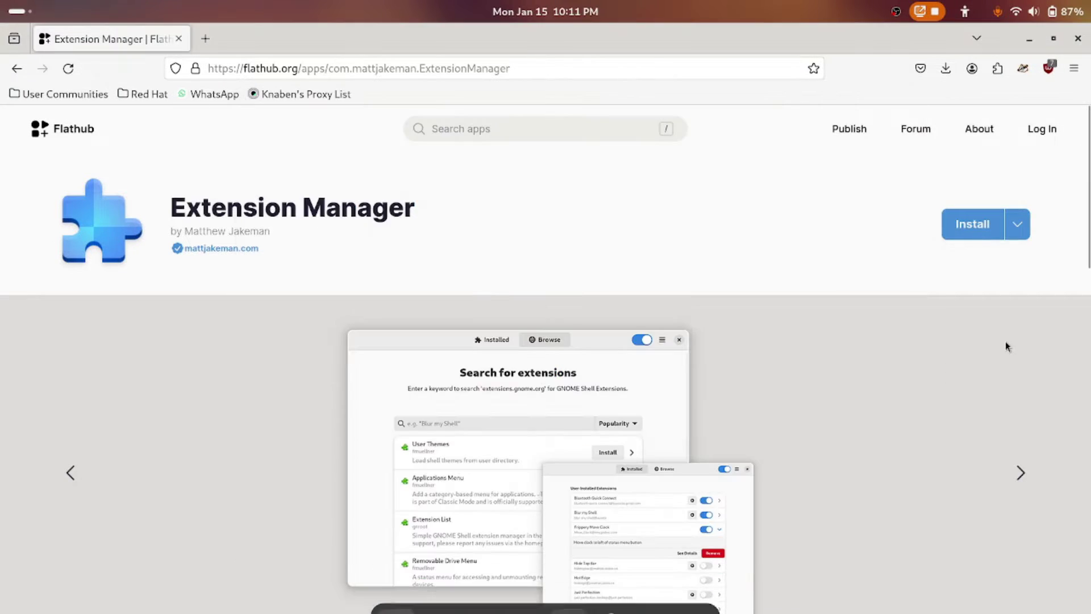
left_click(1017, 225)
left_click(1005, 435)
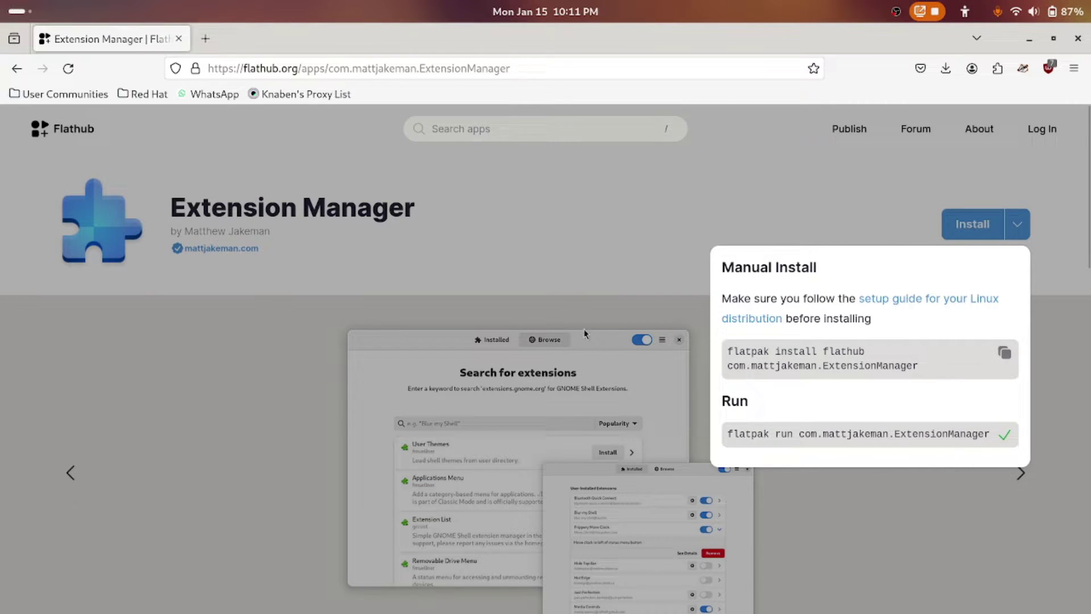
left_click(586, 333)
Paste and run 'flatpak run com.mattjakeman.ExtensionManager' in the terminal
mouse_move(570, 611)
left_click(569, 584)
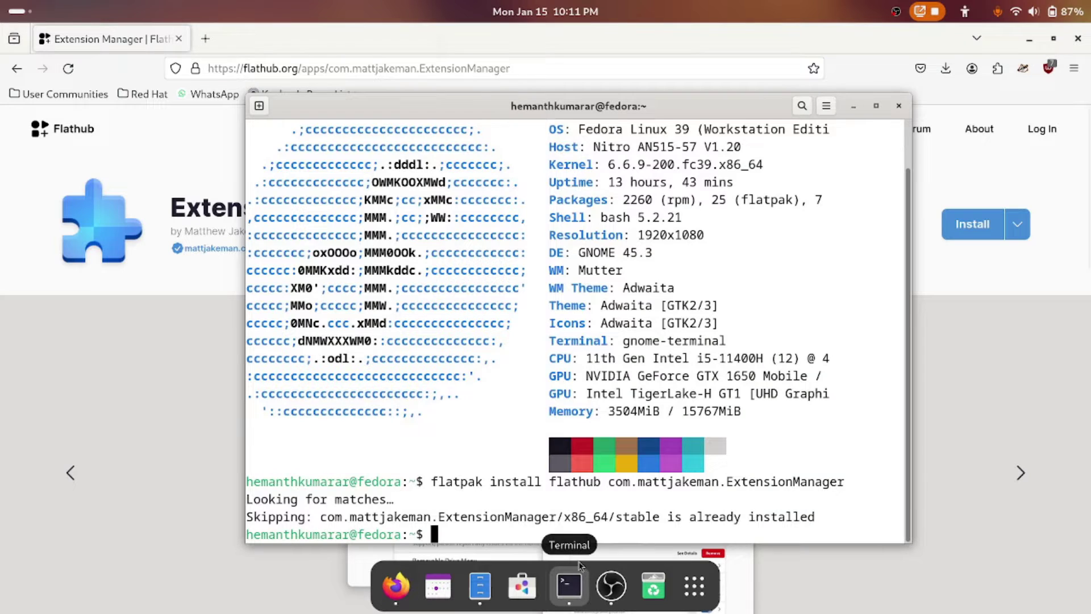
right_click(616, 528)
left_click(637, 428)
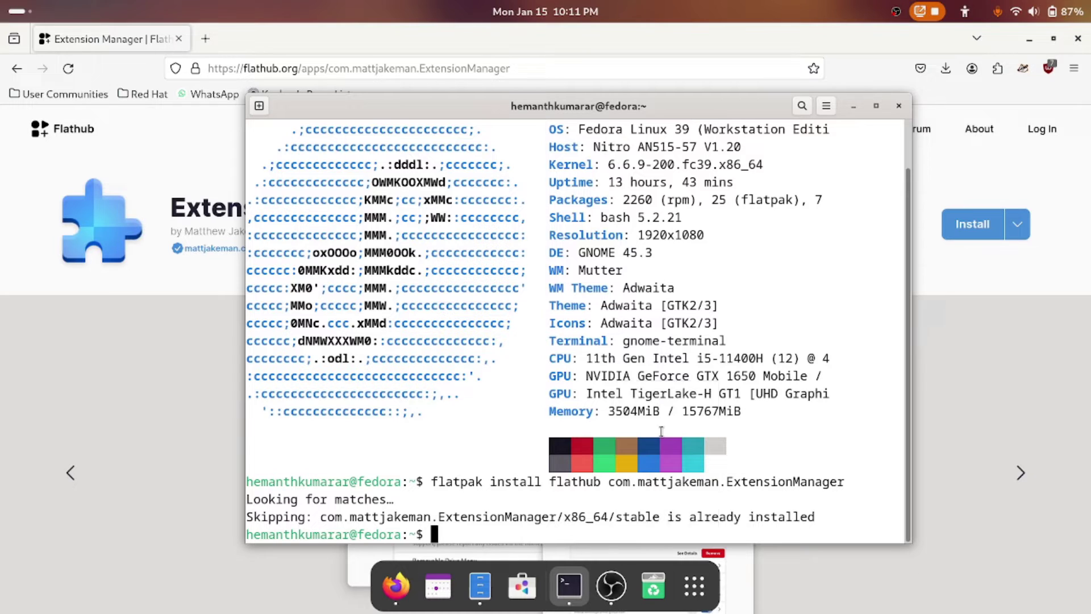
key("Return")
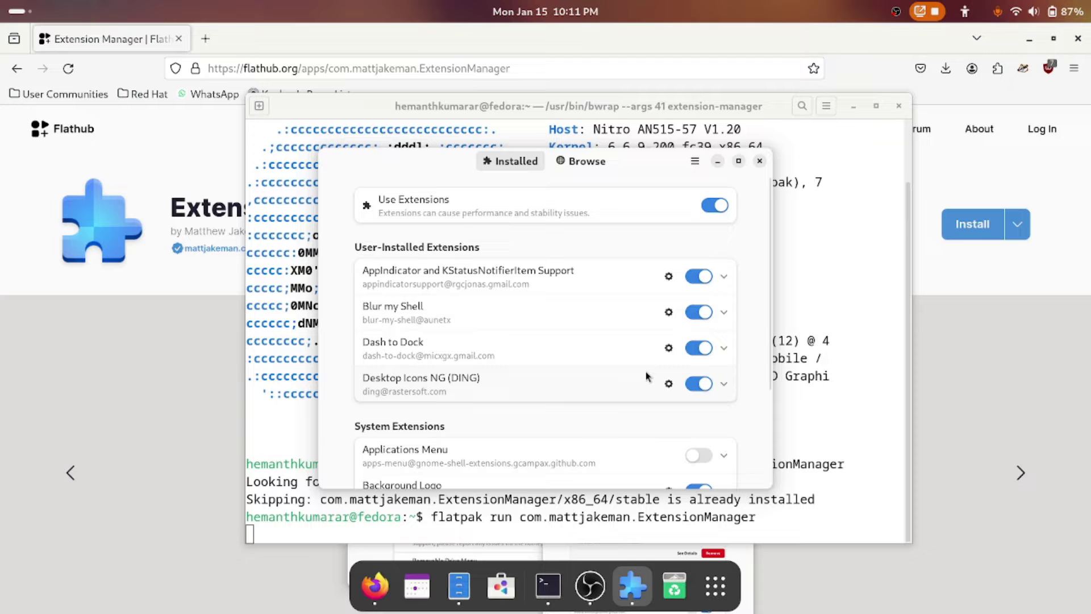
Maximize Extension Manager and search the Browse tab for 'alphabetical'
left_click(715, 586)
key("Escape")
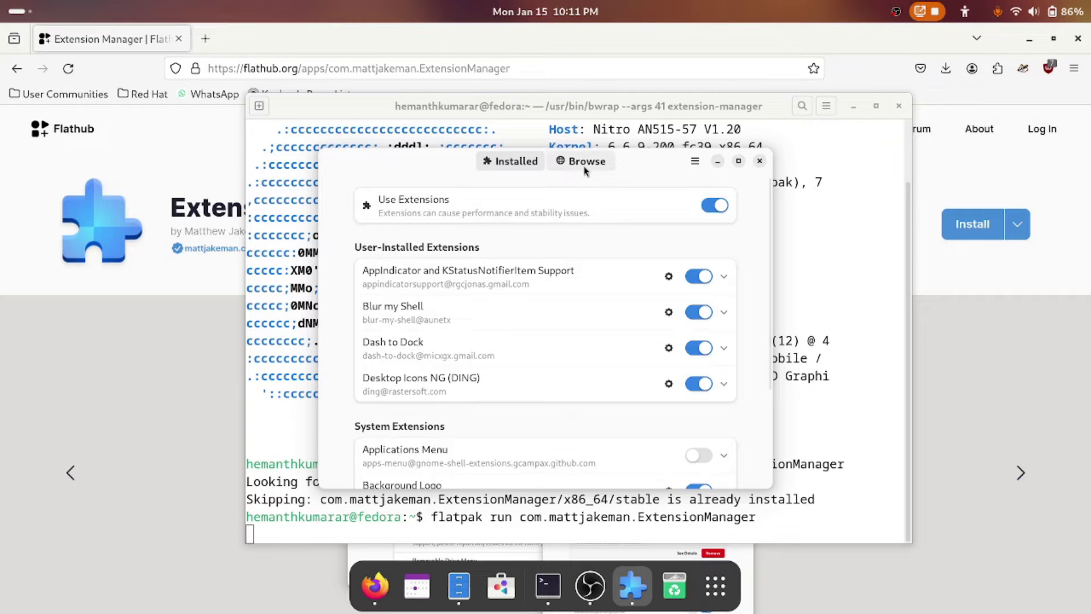
left_click(738, 161)
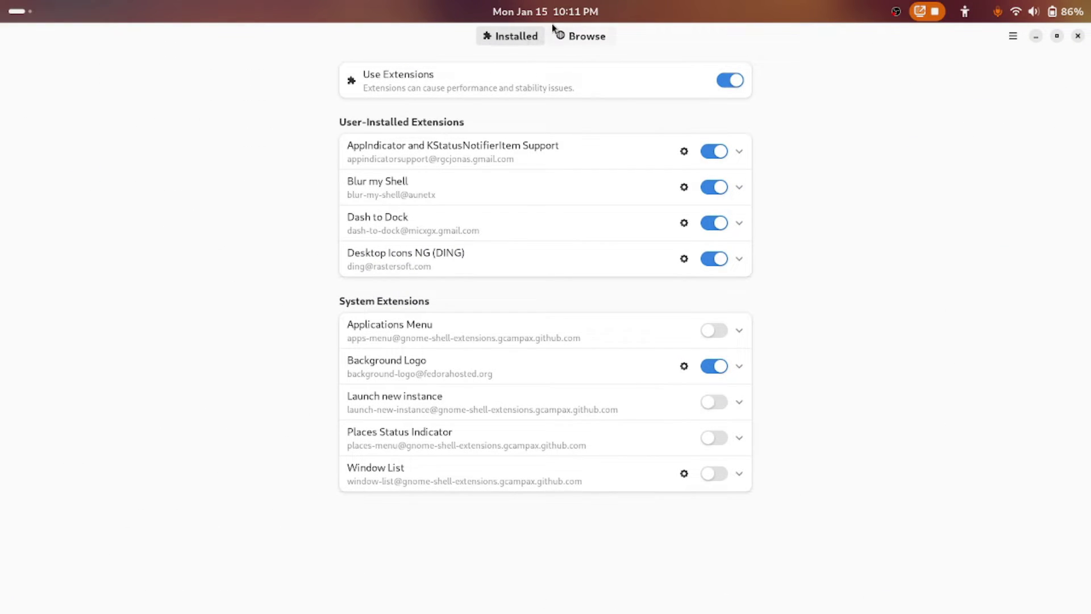
left_click(586, 38)
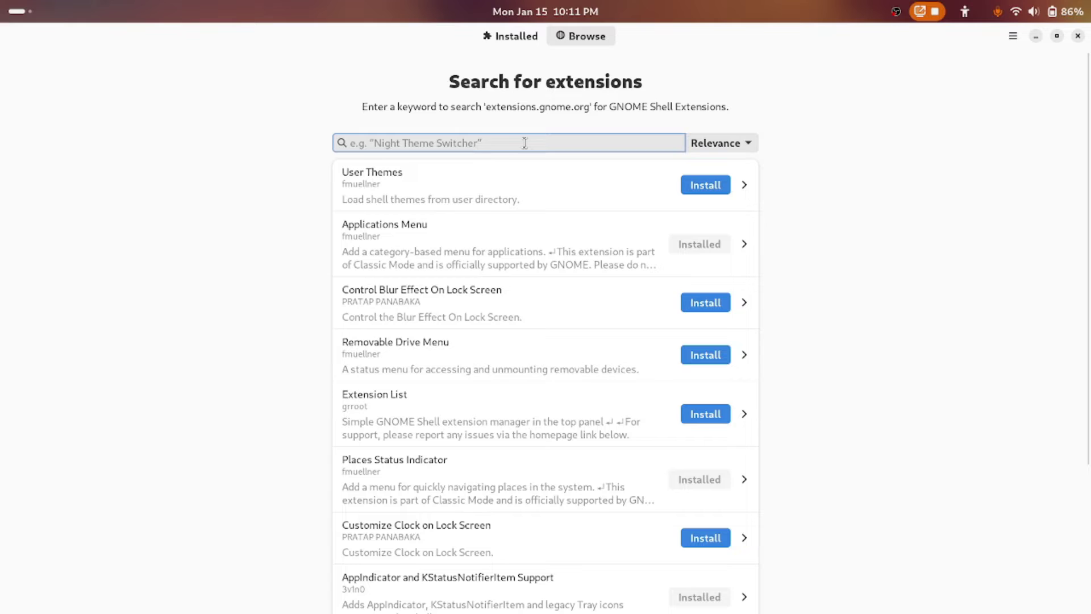
type("alphabetical")
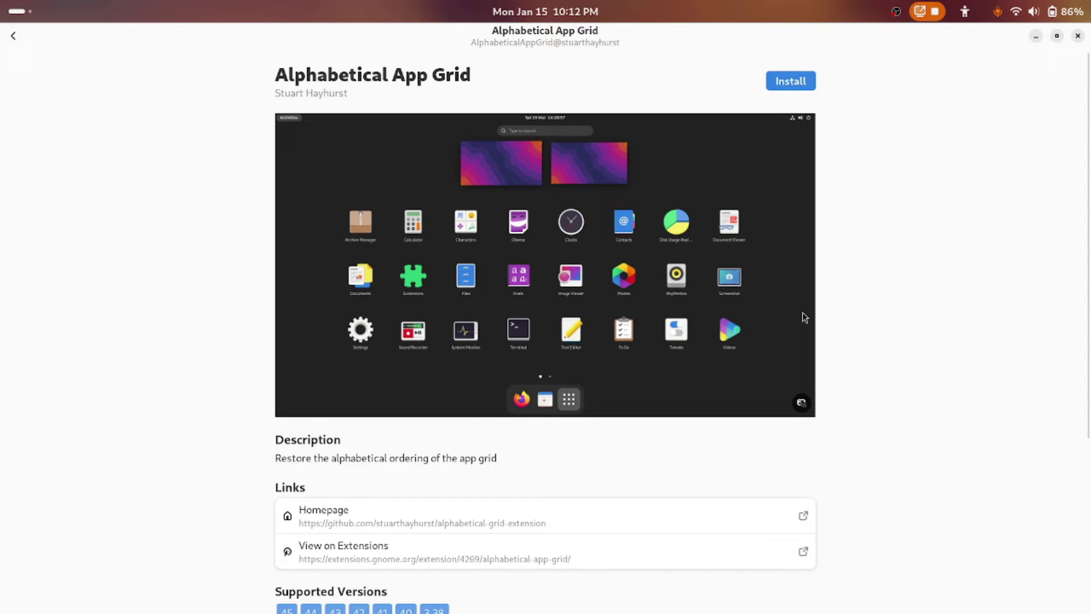
Install Alphabetical App Grid, verify it under Installed extensions, then show the app grid
left_click(793, 84)
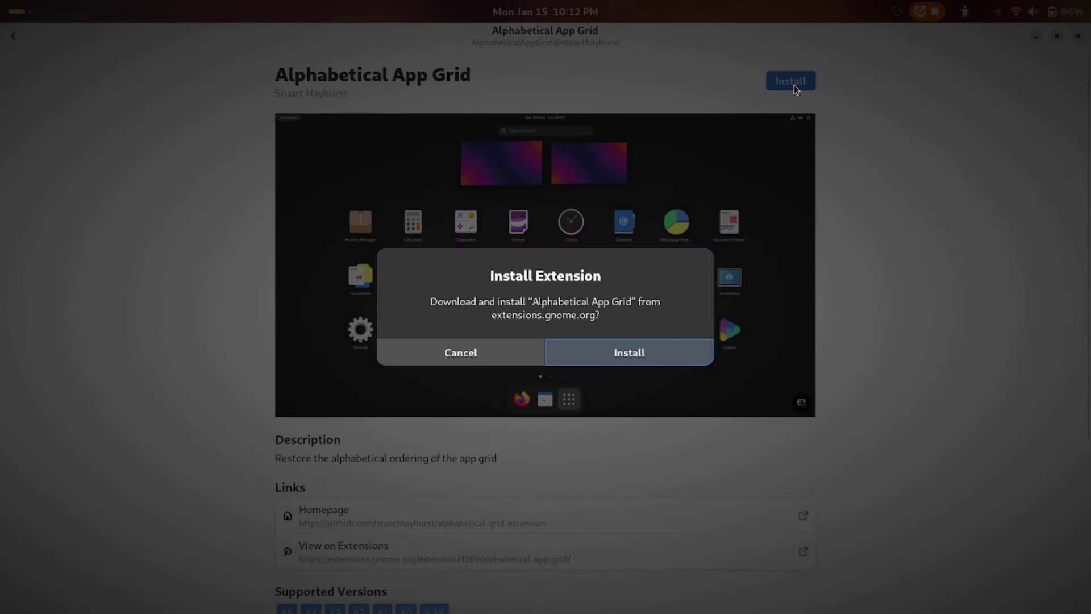
left_click(644, 362)
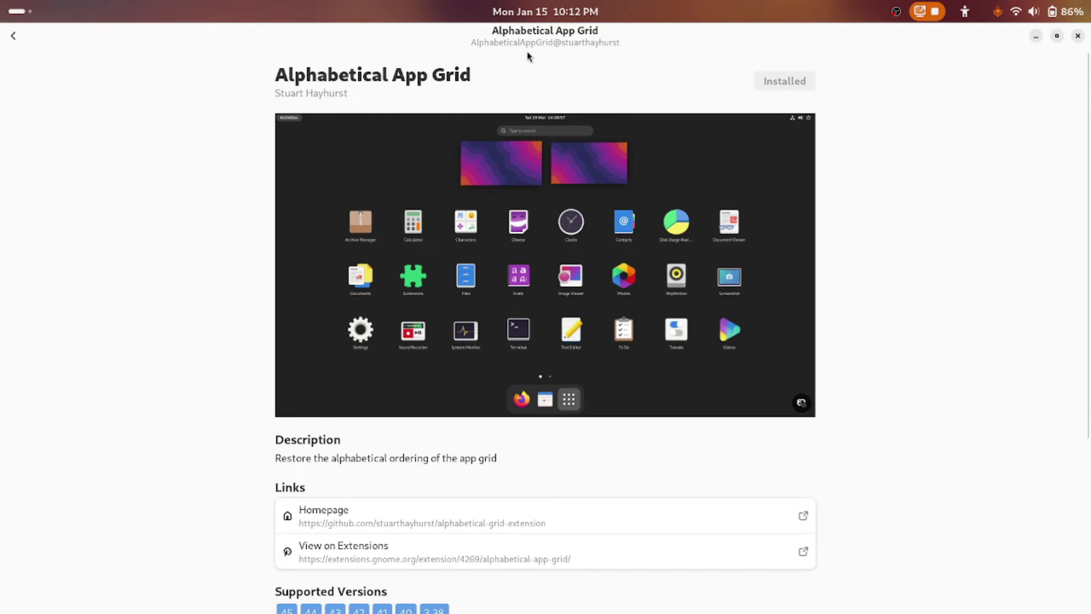
left_click(13, 36)
left_click(503, 37)
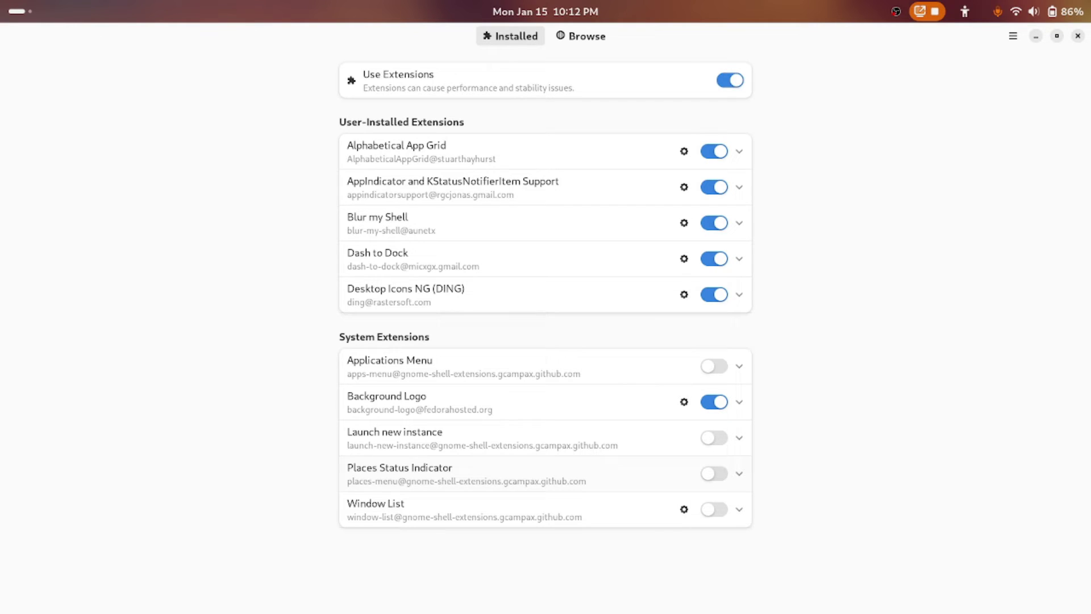
left_click(715, 585)
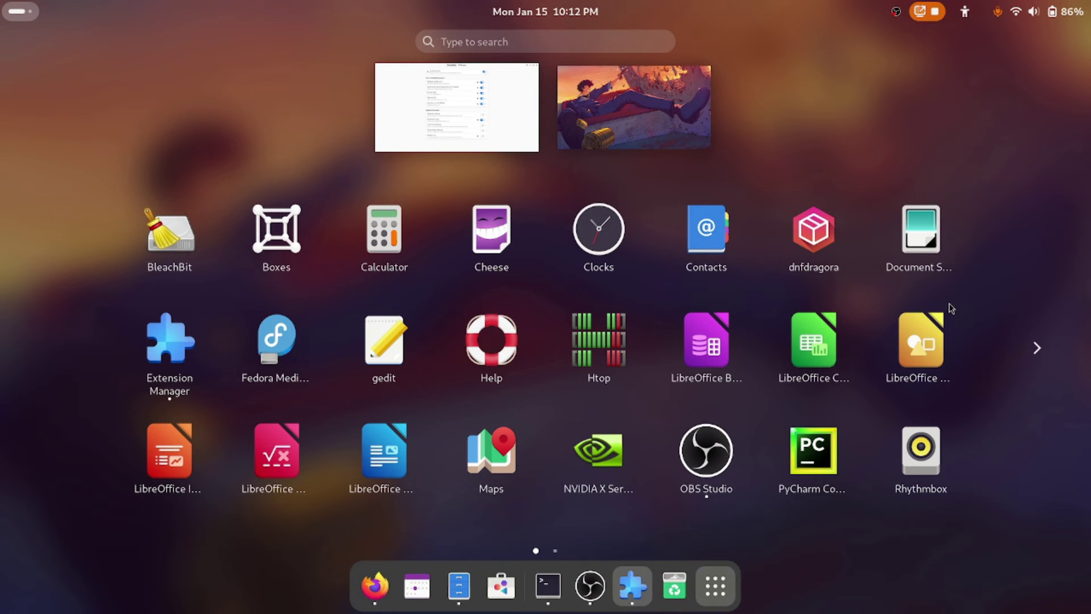
Scroll between both app grid pages to check the alphabetical order from BleachBit through Utilities
scroll(949, 302, "down", 1)
scroll(701, 430, "up", 1)
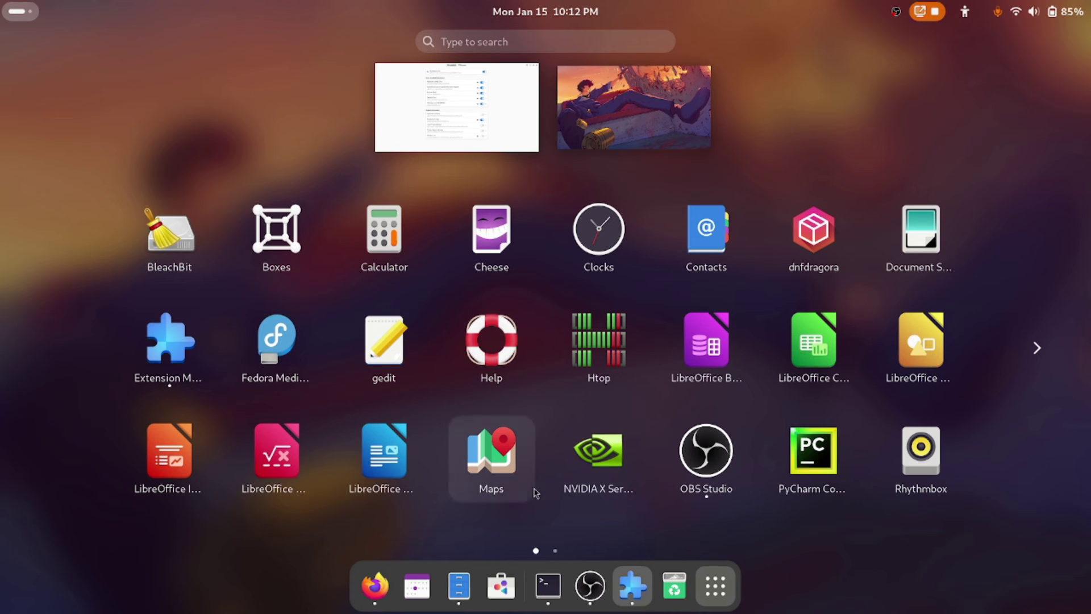
scroll(921, 472, "down", 1)
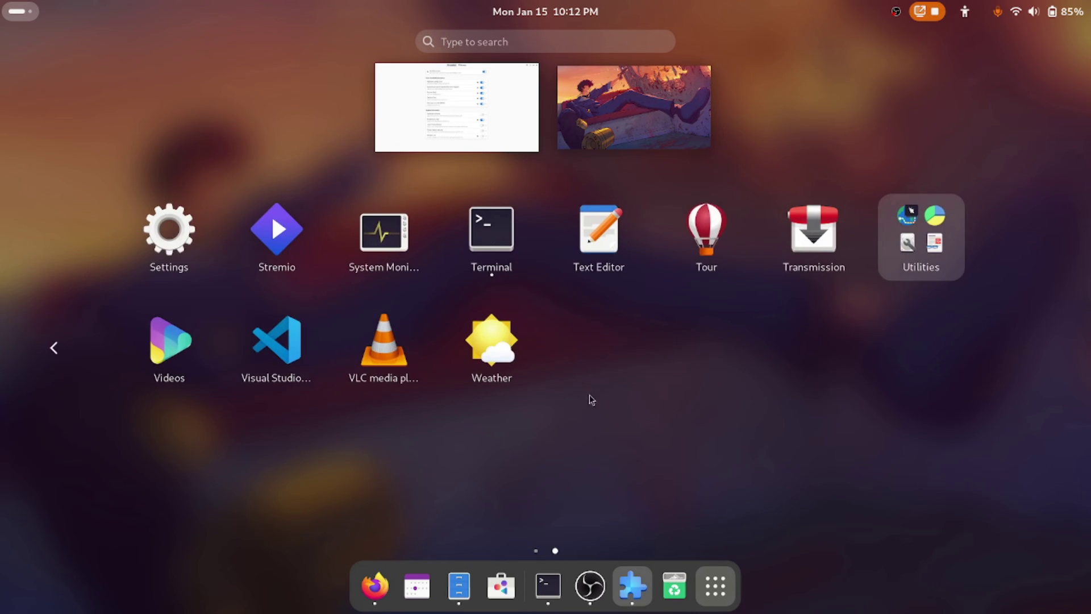
scroll(637, 393, "up", 1)
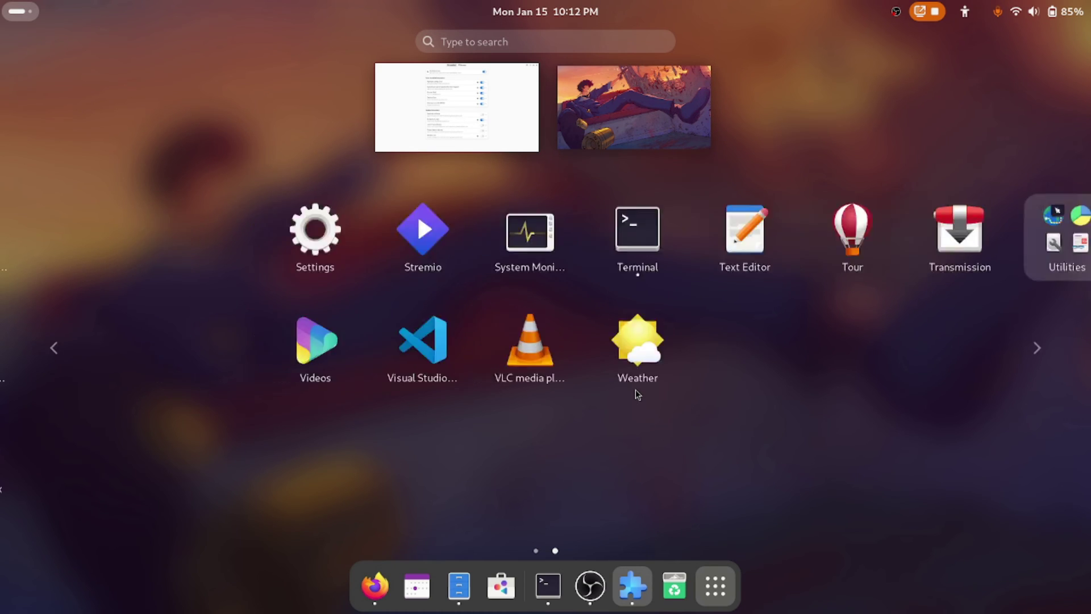